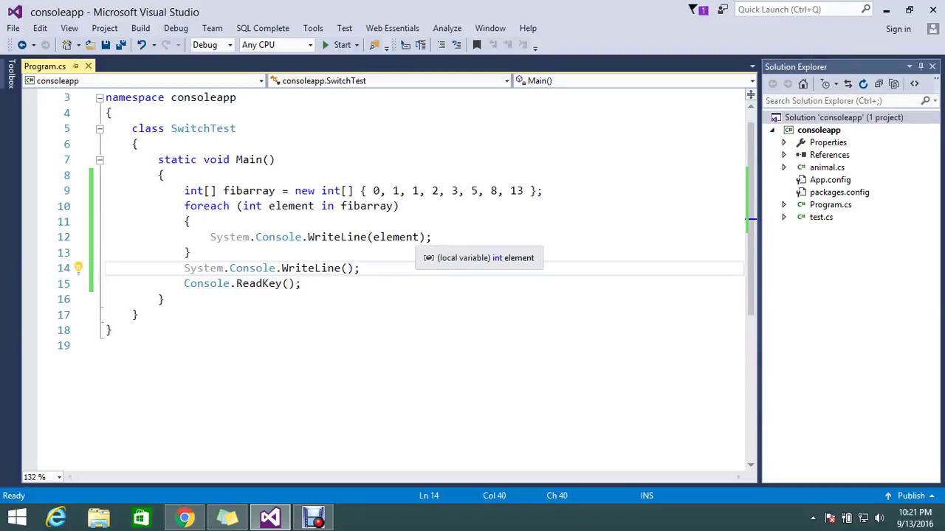
{"action": "left_click_drag", "start_coordinate": [321, 206], "coordinate": [335, 206]}
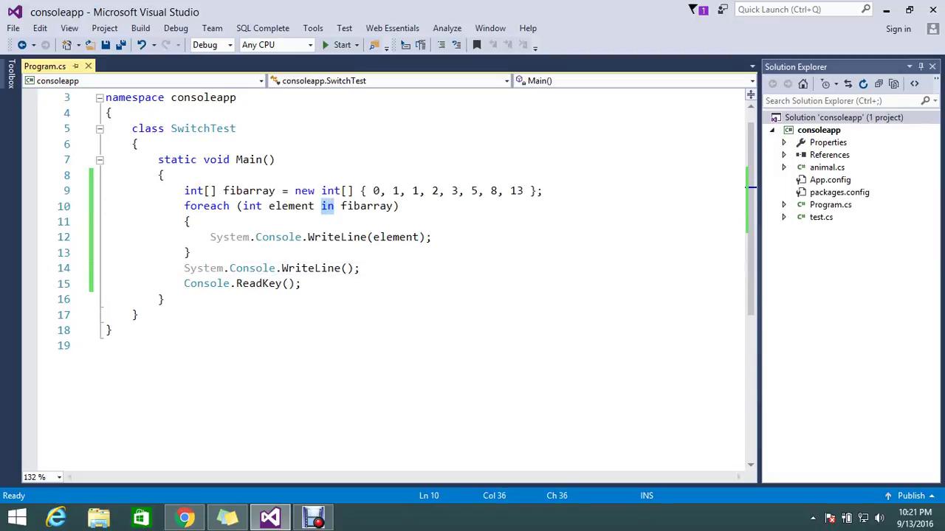
{"action": "left_click", "coordinate": [328, 206]}
{"action": "key", "text": "End"}
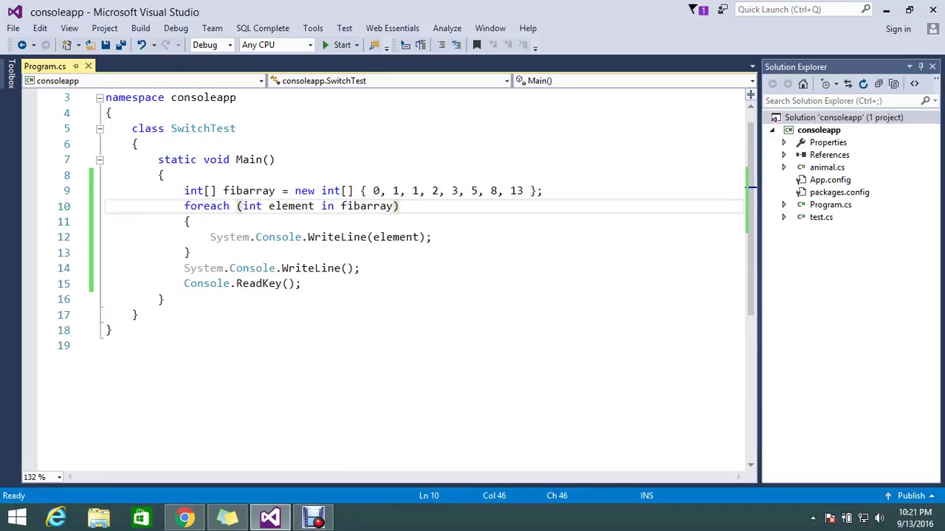
{"action": "key", "text": "Home"}
{"action": "key", "text": "shift+Down"}
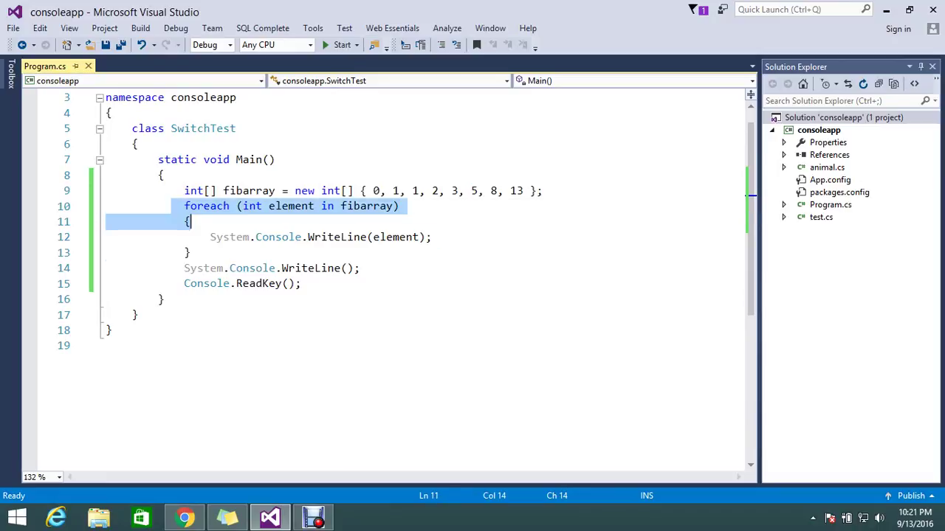
{"action": "key", "text": "shift+Down"}
{"action": "key", "text": "shift+Down"}
{"action": "key", "text": "End"}
{"action": "key", "text": "Up"}
{"action": "key", "text": "Up"}
{"action": "key", "text": "Up"}
{"action": "key", "text": "Home"}
{"action": "key", "text": "shift+Down"}
{"action": "key", "text": "shift+Down"}
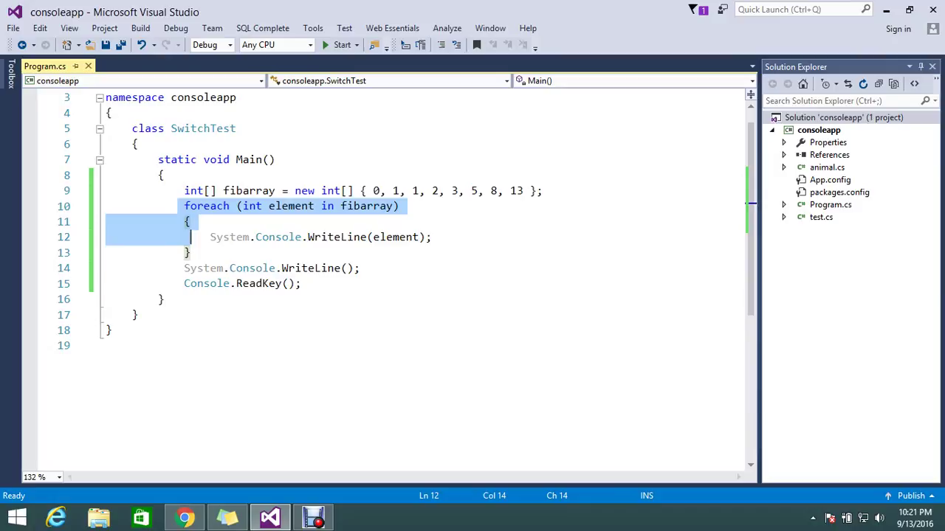
{"action": "key", "text": "shift+Down"}
{"action": "key", "text": "End"}
{"action": "key", "text": "Escape"}
{"action": "left_click", "coordinate": [367, 206]}
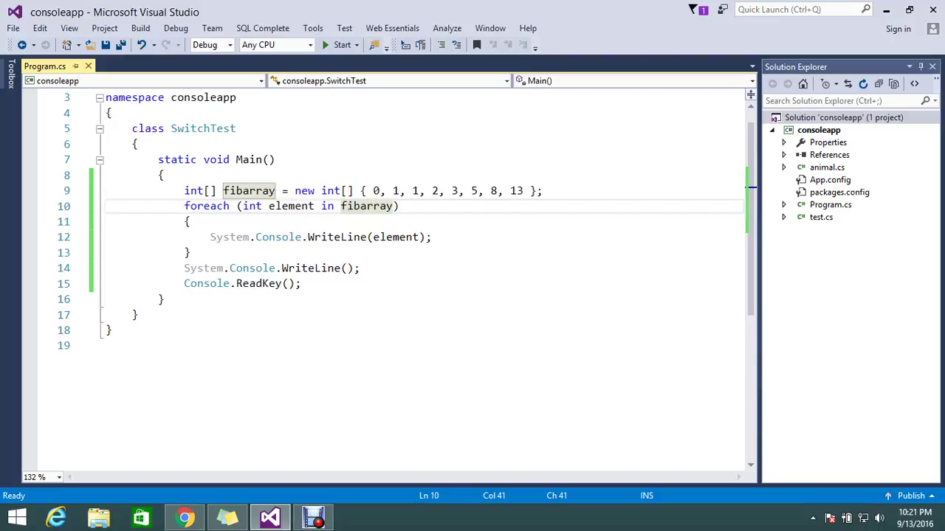
{"action": "key", "text": "Down"}
{"action": "key", "text": "Down"}
{"action": "key", "text": "End"}
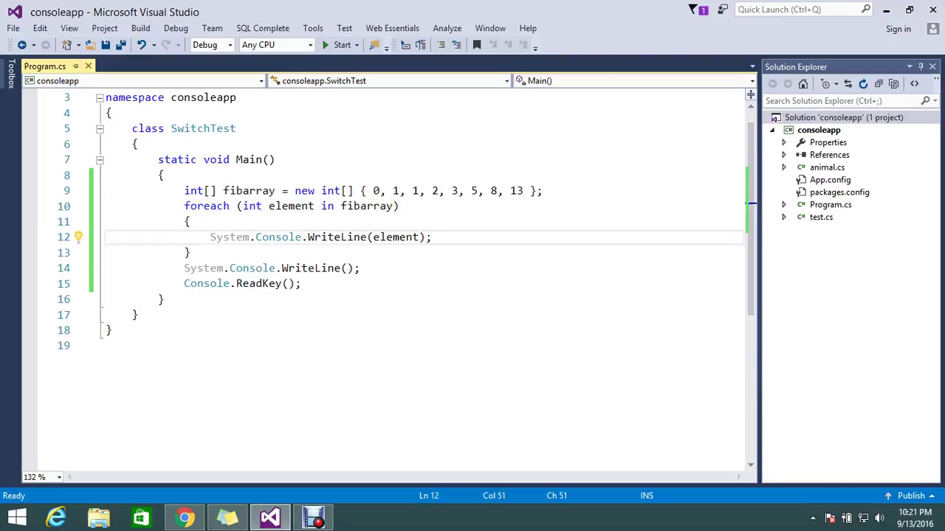
{"action": "left_click", "coordinate": [216, 236]}
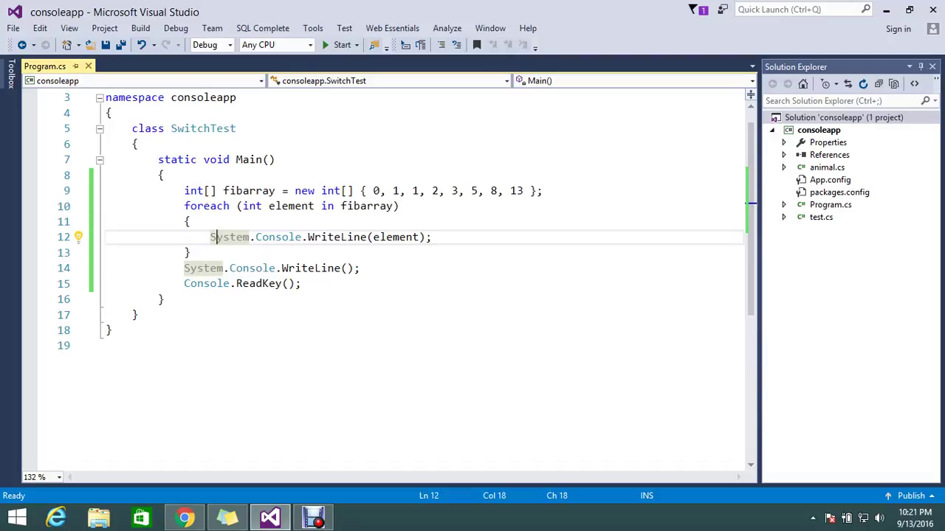
{"action": "left_click", "coordinate": [262, 206]}
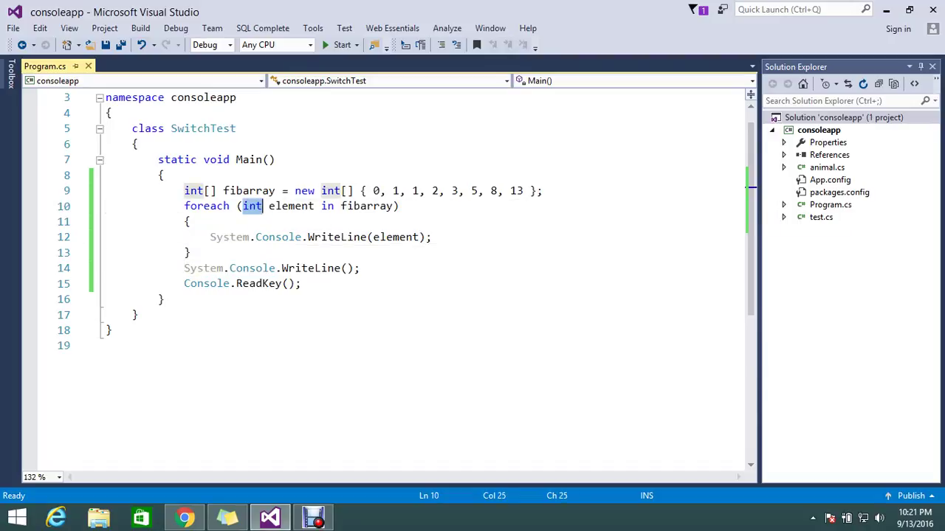
{"action": "left_click", "coordinate": [198, 191]}
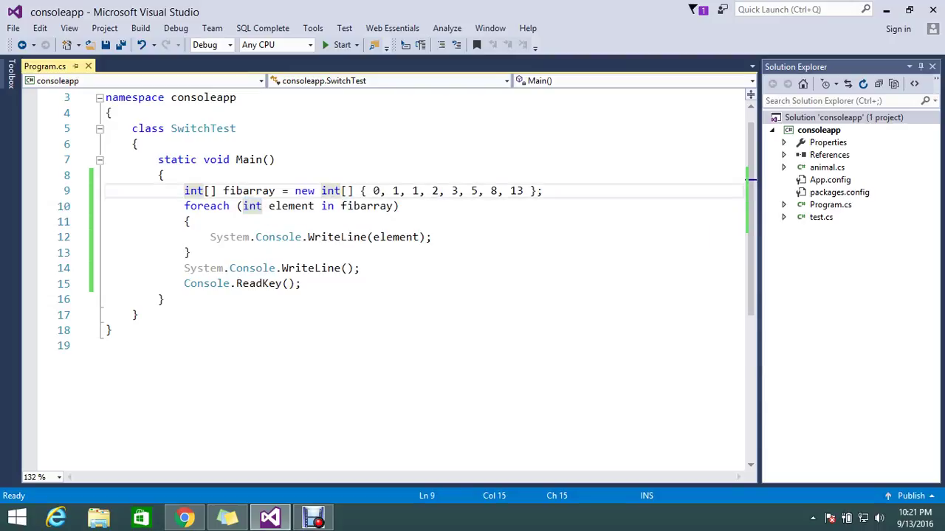
{"action": "key", "text": "Right"}
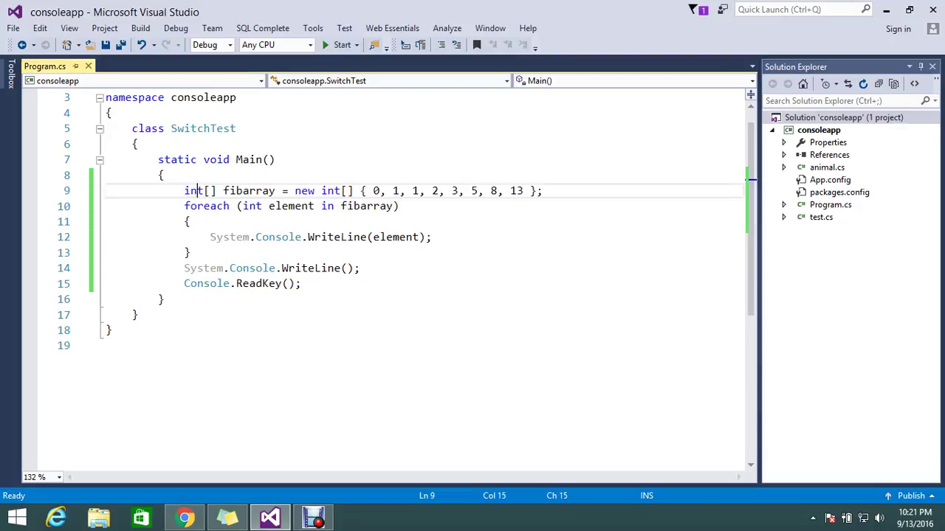
{"action": "left_click", "coordinate": [257, 206]}
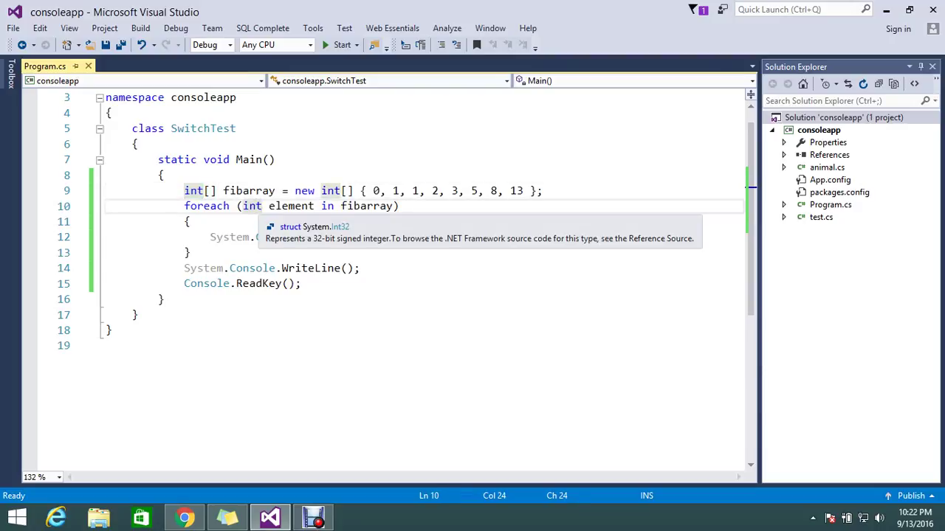
{"action": "left_click", "coordinate": [281, 206]}
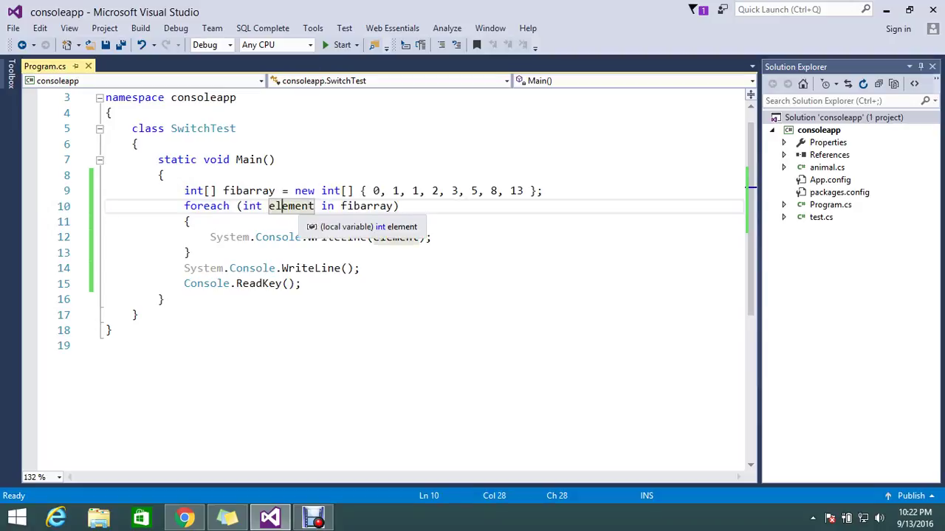
{"action": "left_click", "coordinate": [334, 206]}
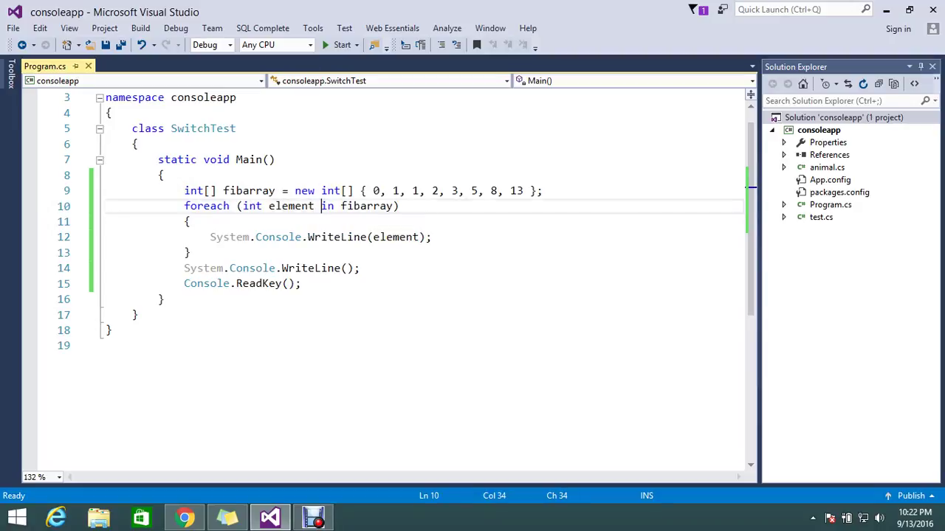
{"action": "key", "text": "Right"}
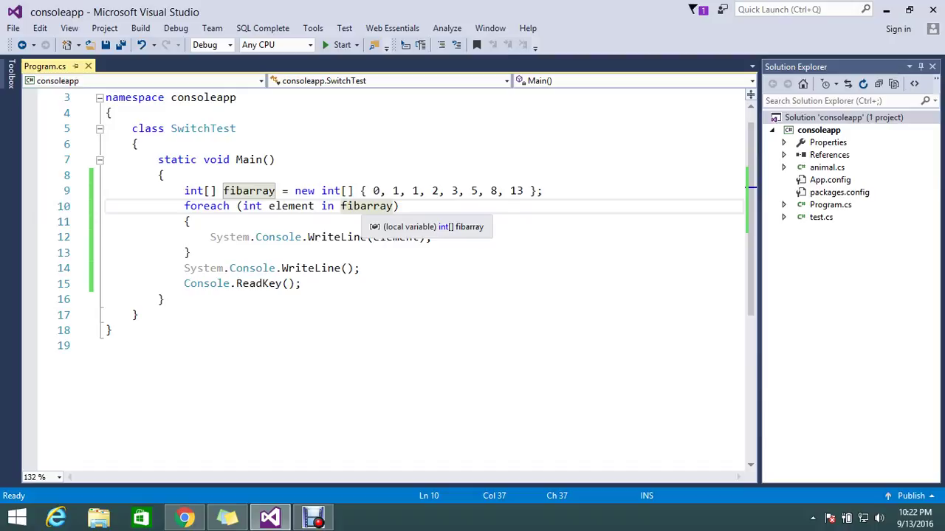
{"action": "key", "text": "End"}
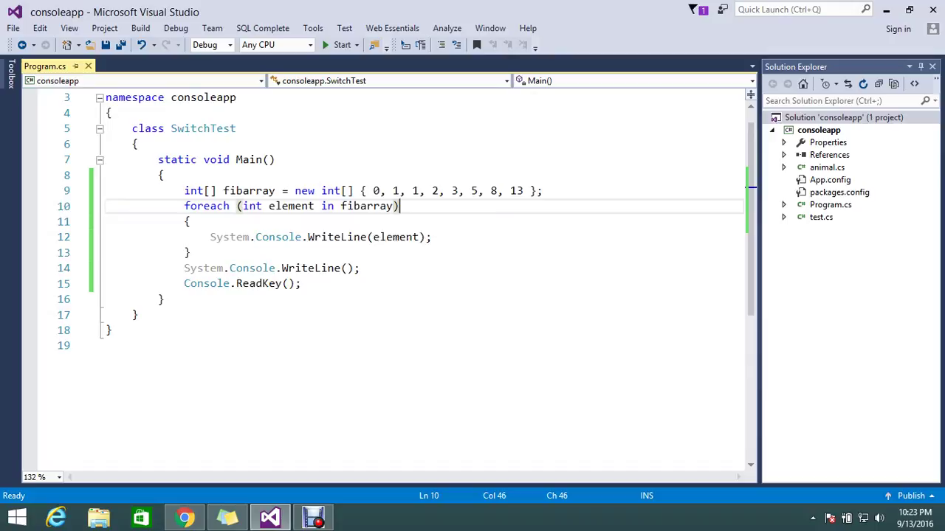
{"action": "left_click_drag", "start_coordinate": [321, 206], "coordinate": [335, 206]}
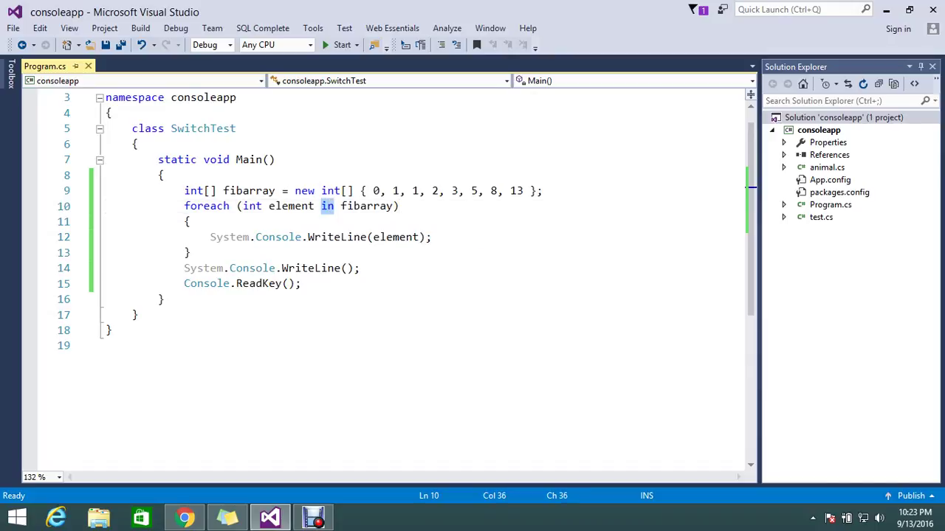
{"action": "left_click", "coordinate": [341, 206]}
{"action": "left_click", "coordinate": [296, 206]}
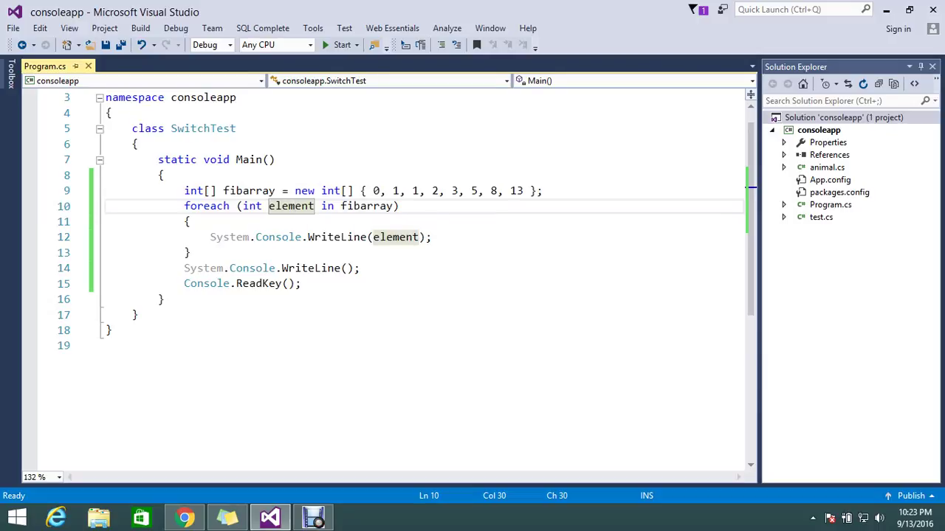
{"action": "double_click", "coordinate": [328, 206]}
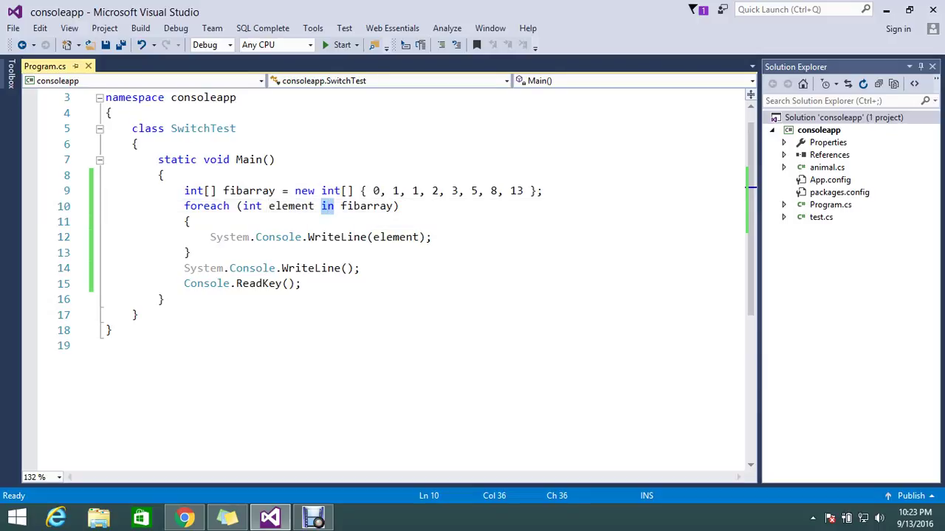
{"action": "left_click", "coordinate": [400, 206]}
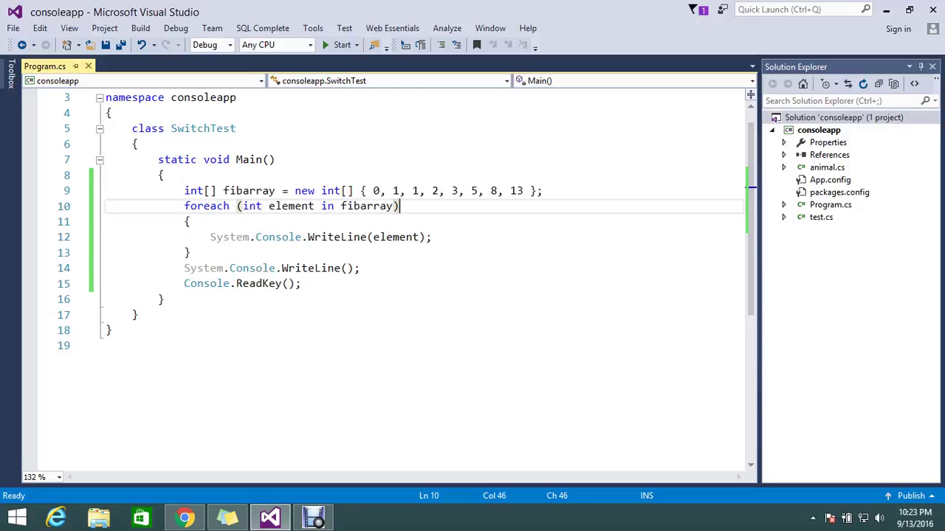
{"action": "left_click", "coordinate": [367, 206]}
{"action": "left_click", "coordinate": [309, 206]}
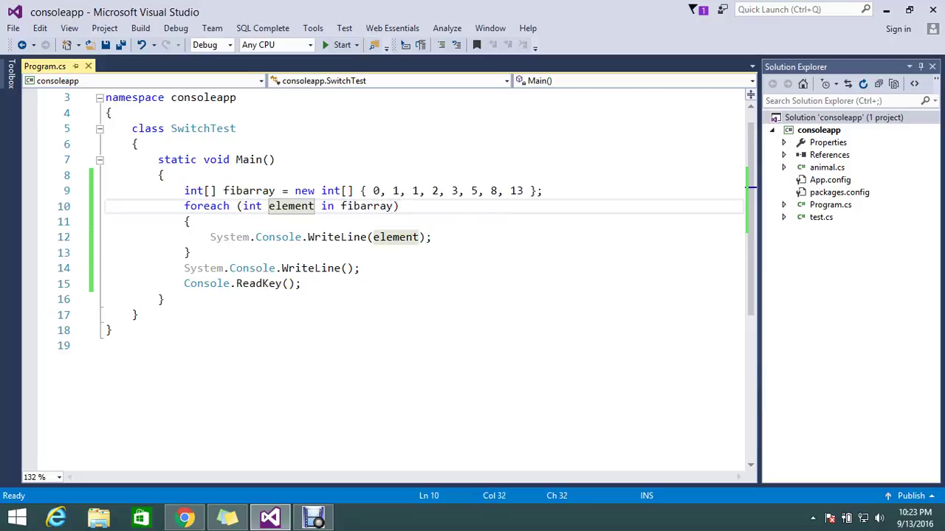
{"action": "double_click", "coordinate": [328, 206]}
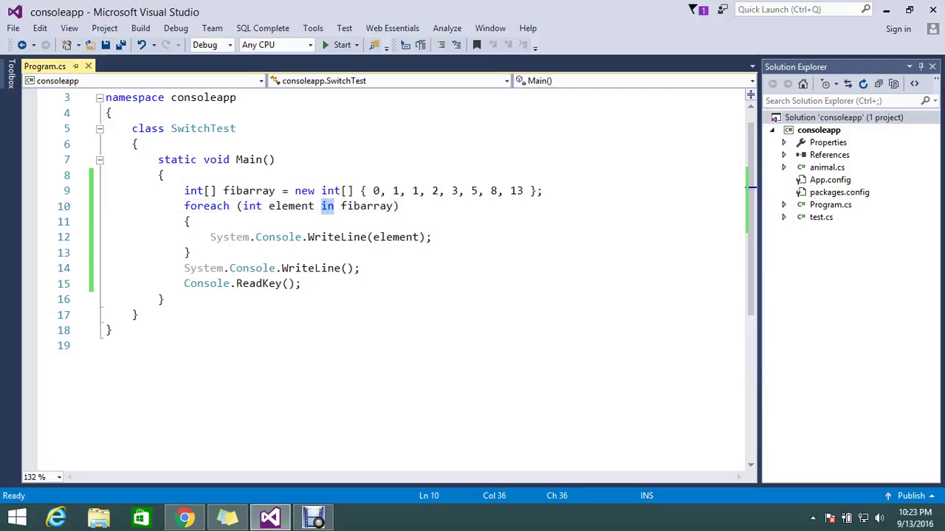
{"action": "key", "text": "End"}
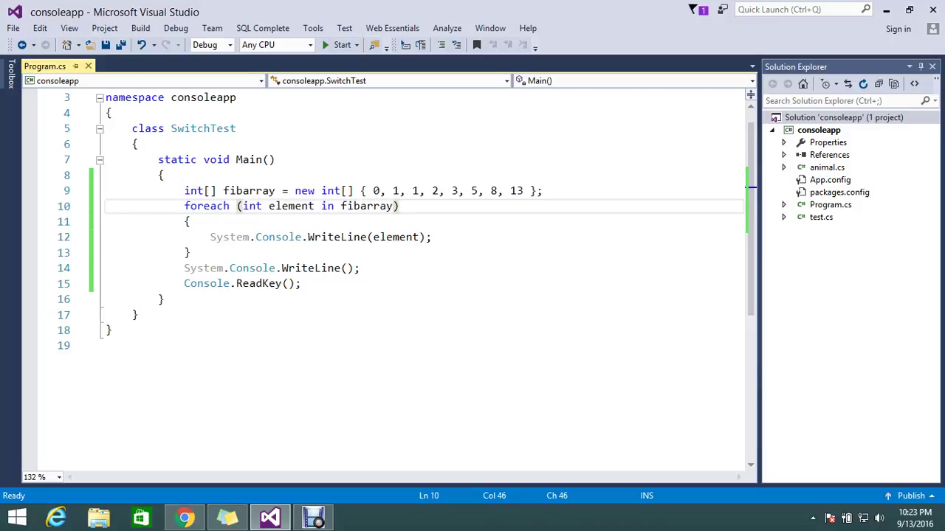
{"action": "left_click", "coordinate": [426, 237]}
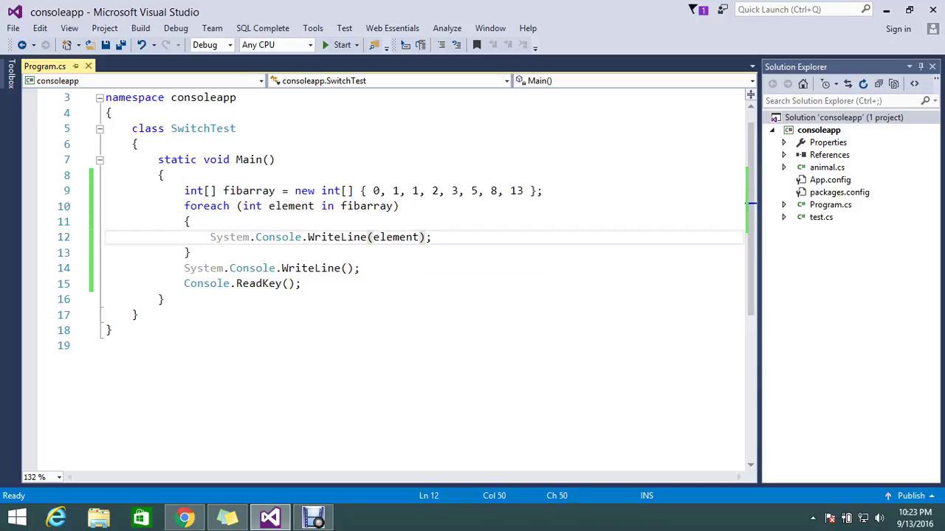